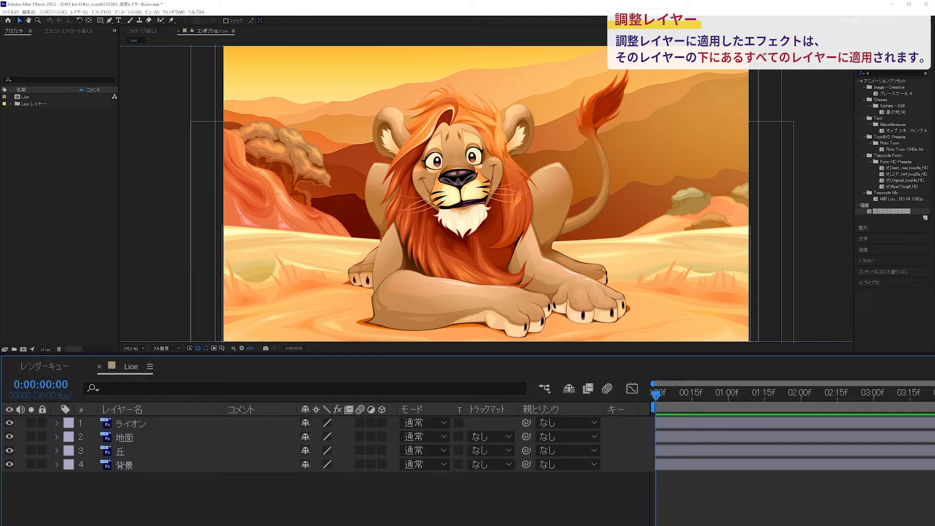
Step: Solo the four layers one at a time from 背景 up through 丘, 地面 and ライオン to examine how the scene is stacked
click(31, 464)
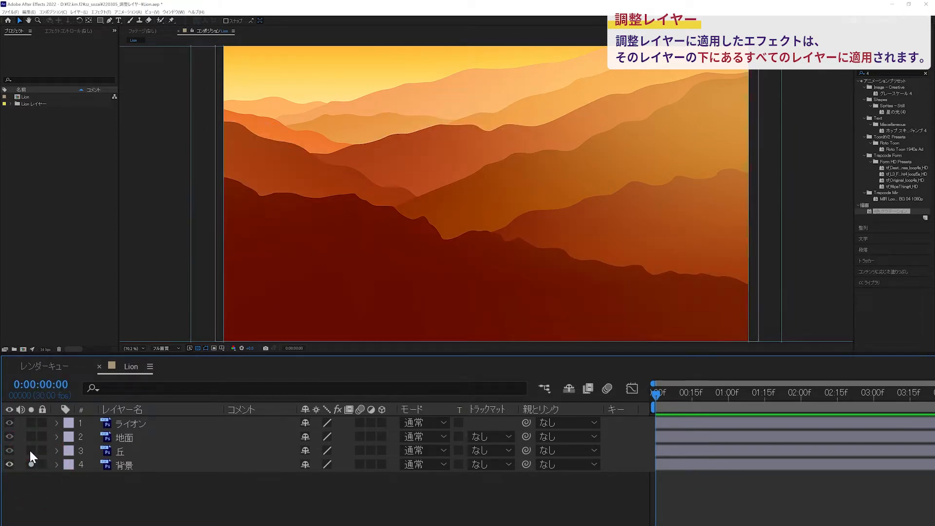
click(31, 451)
click(31, 451)
click(31, 450)
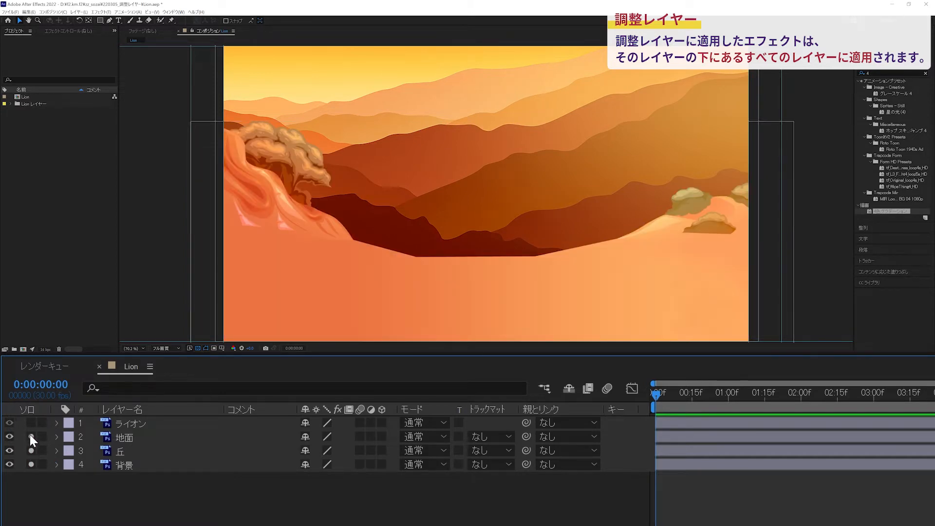
click(30, 435)
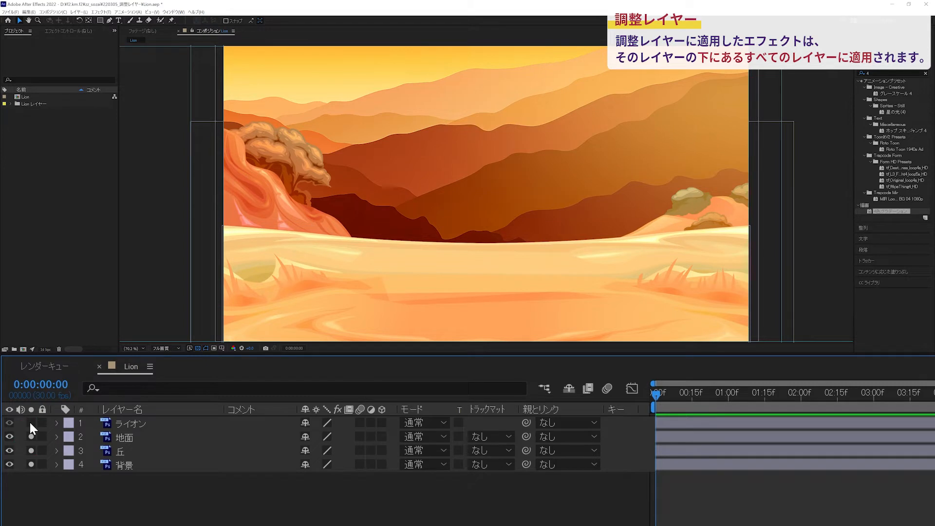
click(30, 422)
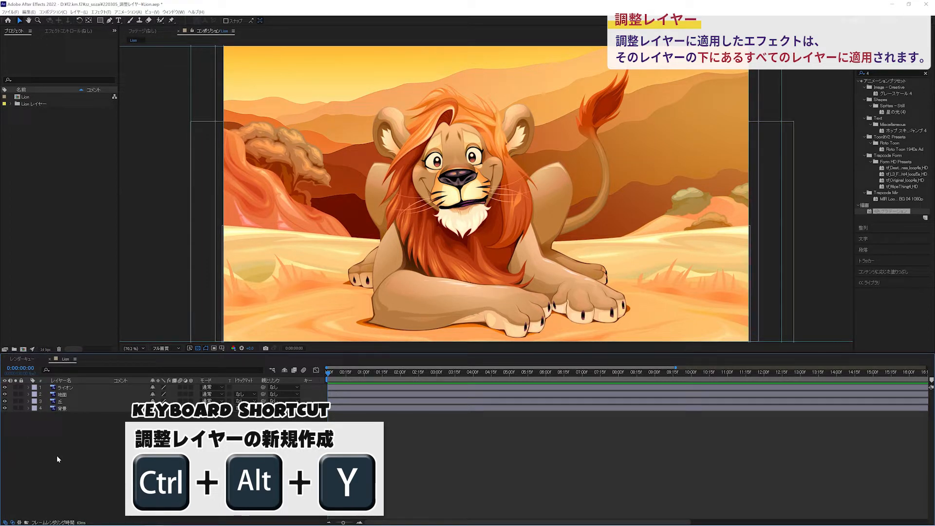
Step: Add a new adjustment layer to the Lion composition and apply the 4色グラデーション effect to it
key(ctrl+alt+y)
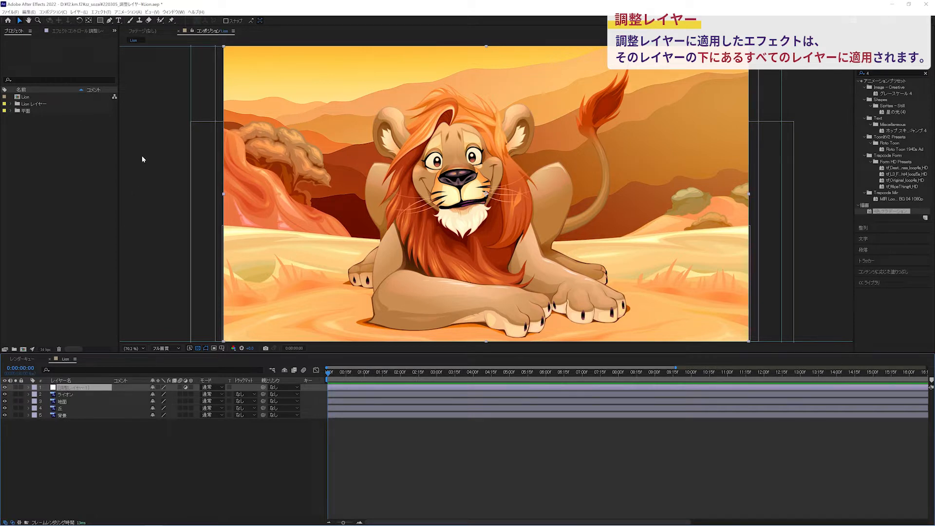
click(101, 11)
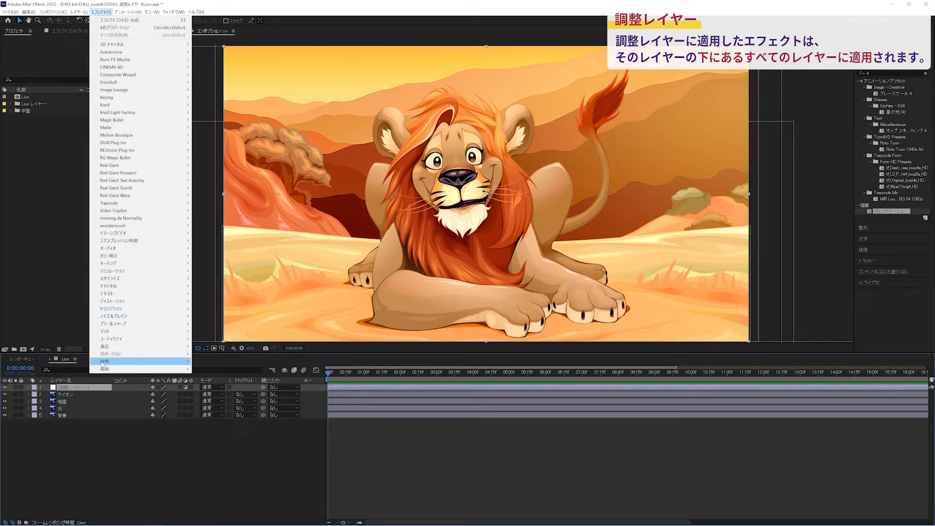
mouse_move(102, 369)
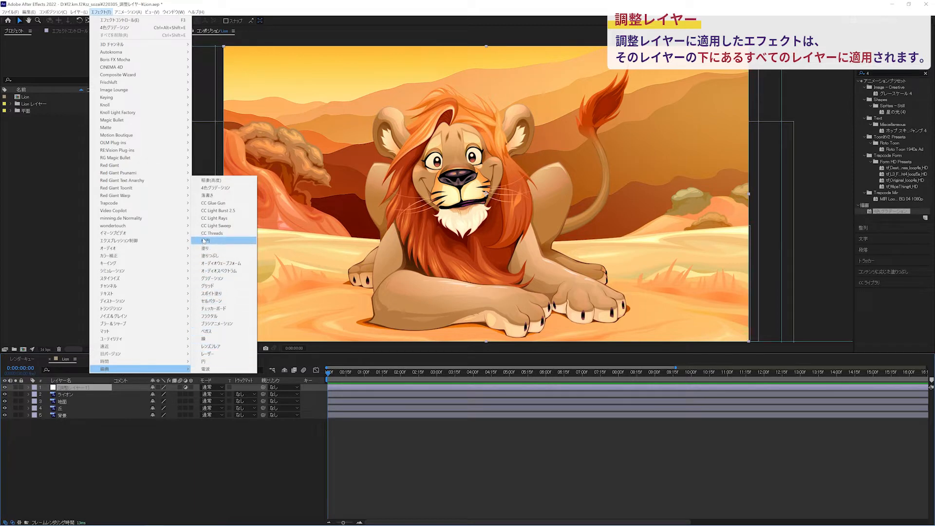
click(207, 192)
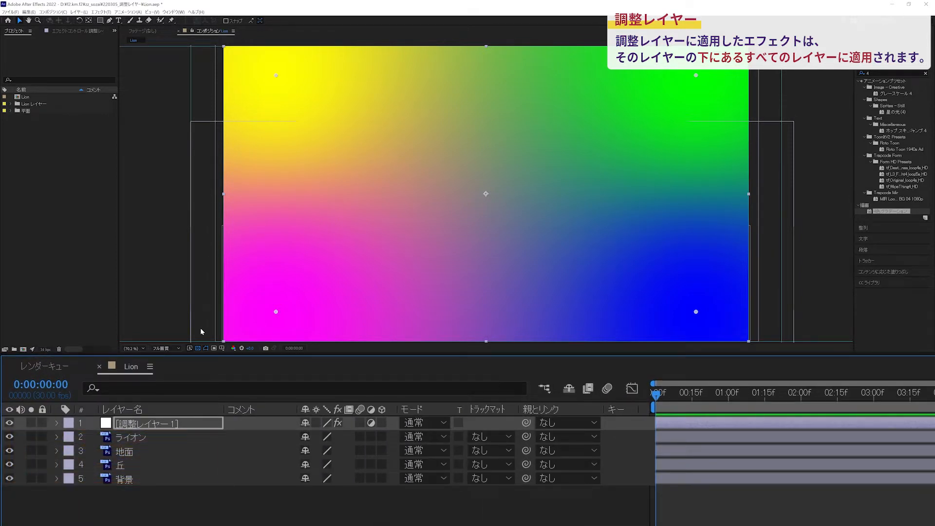
Step: Reorder the adjustment layer below ライオン, below 地面 and below 背景 in turn, and return it to the top of the stack
drag(149, 425, 150, 444)
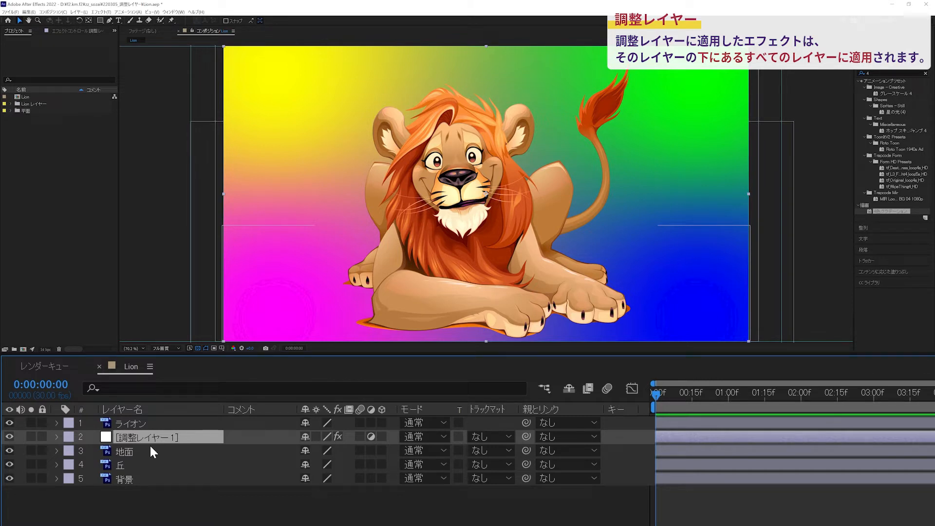
drag(150, 439, 151, 460)
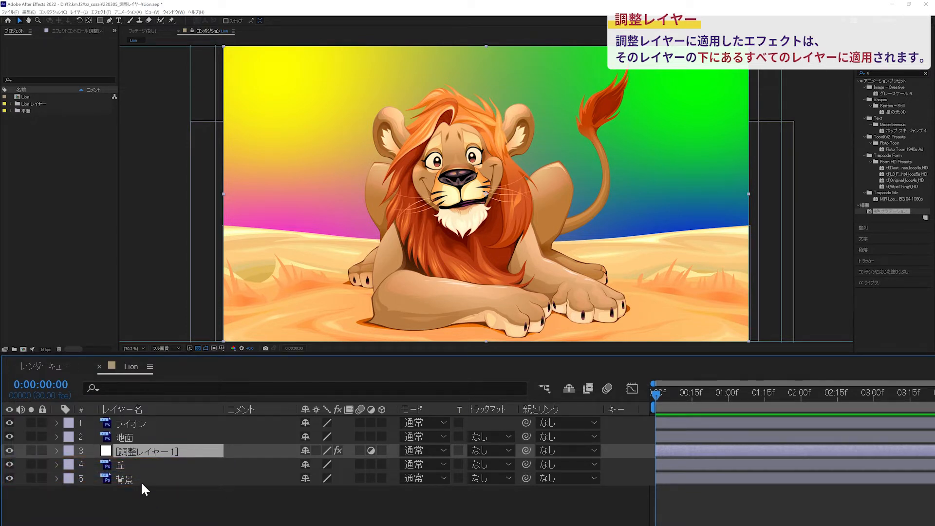
drag(143, 449, 142, 485)
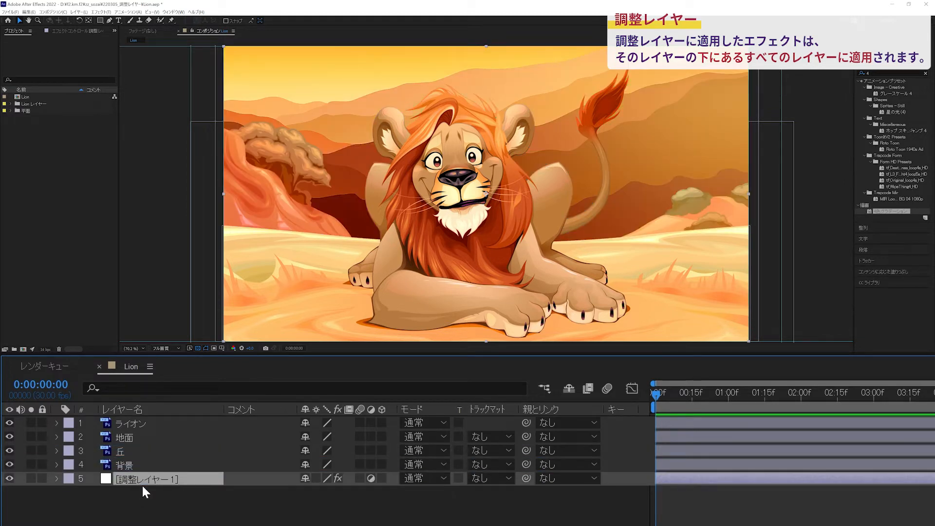
drag(142, 479, 144, 419)
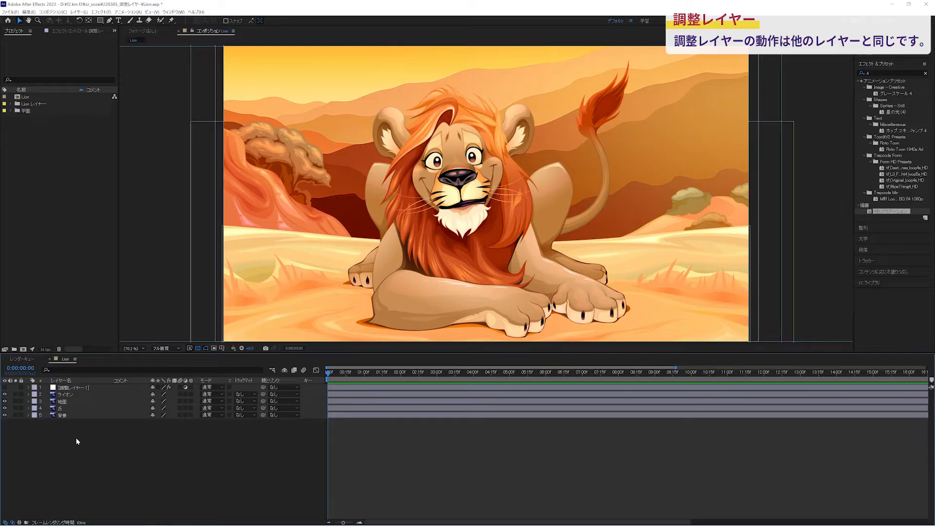
Step: Create a new white solid layer above the existing layers
key(ctrl+shift+y)
click(180, 452)
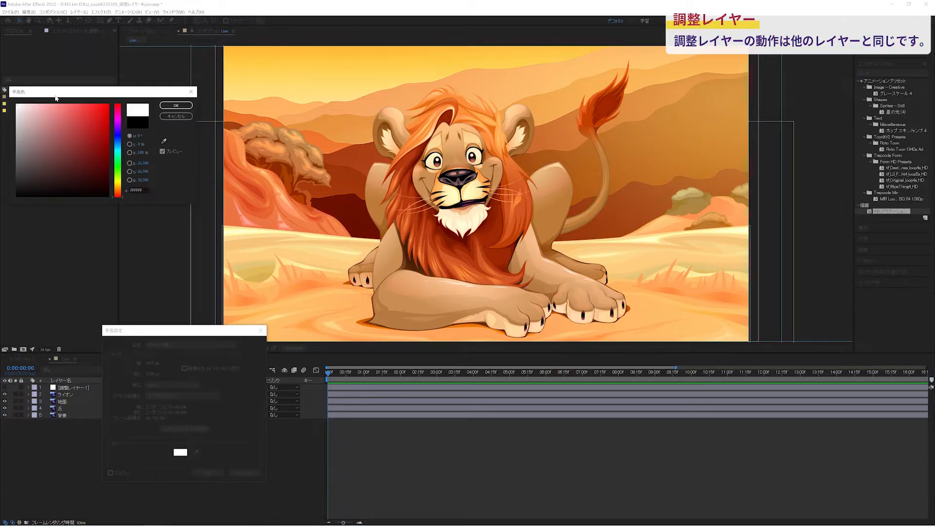
click(176, 105)
click(209, 473)
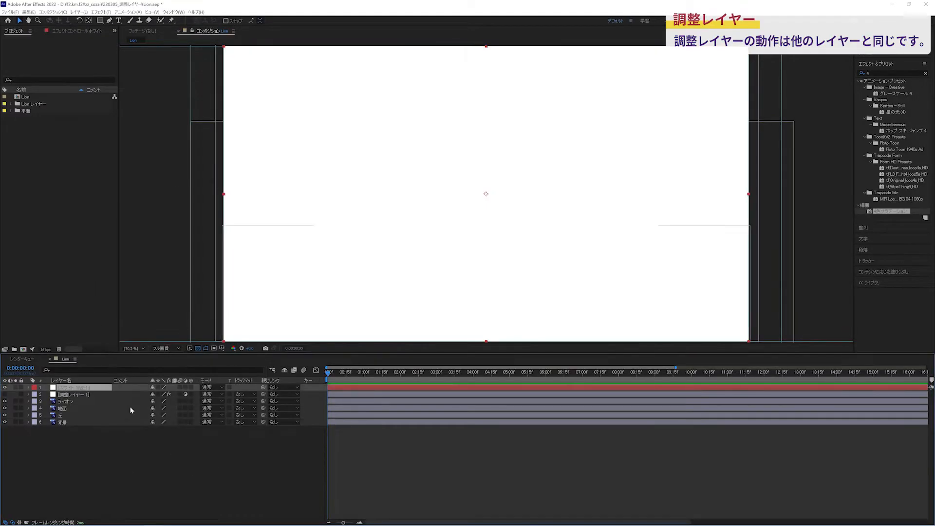
Step: Turn the white solid into an adjustment layer and rename it 調整レイヤー
click(185, 387)
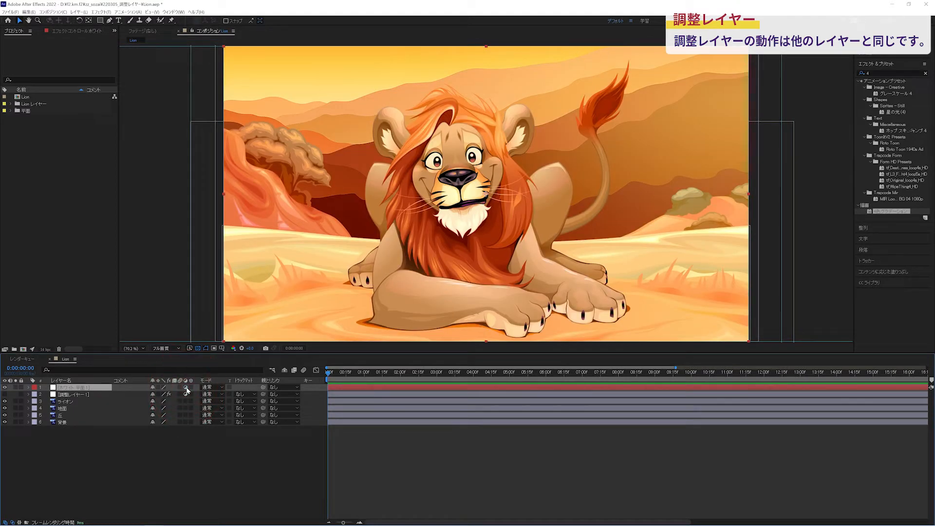
text(調整レイヤー)
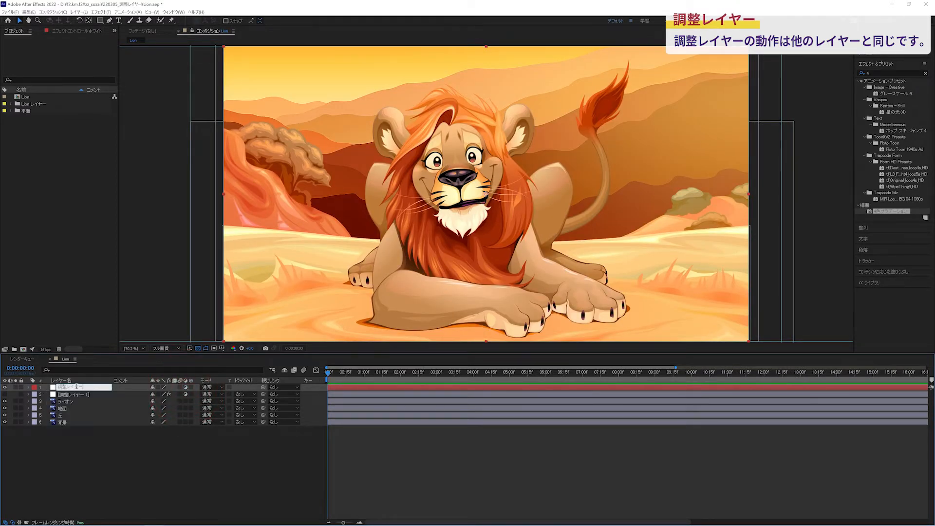
key(Return)
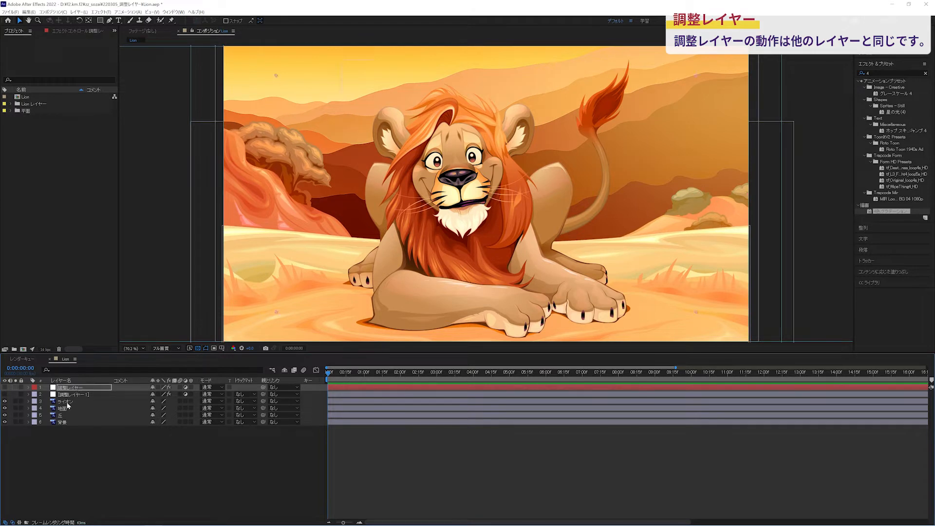
Step: Turn the ライオン layer into an adjustment layer and apply the 4色グラデーション effect to it
click(68, 401)
key(Return)
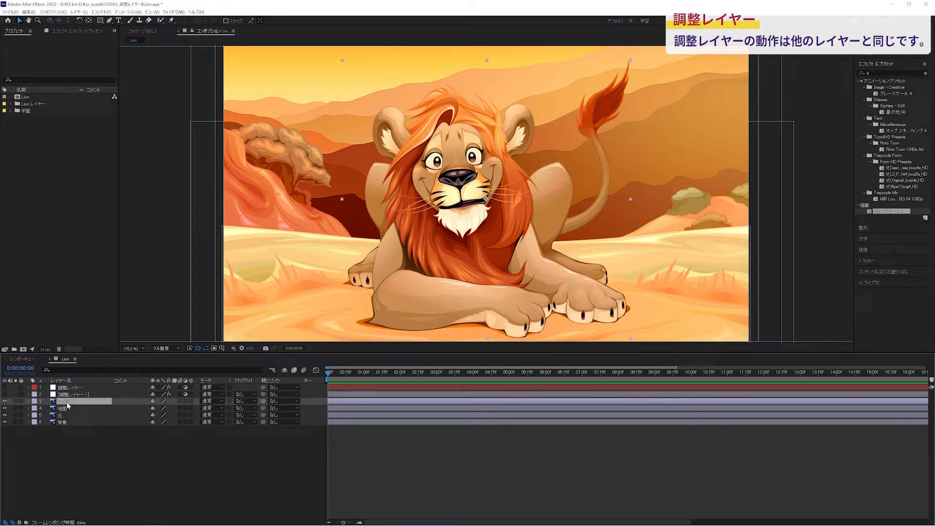
click(186, 402)
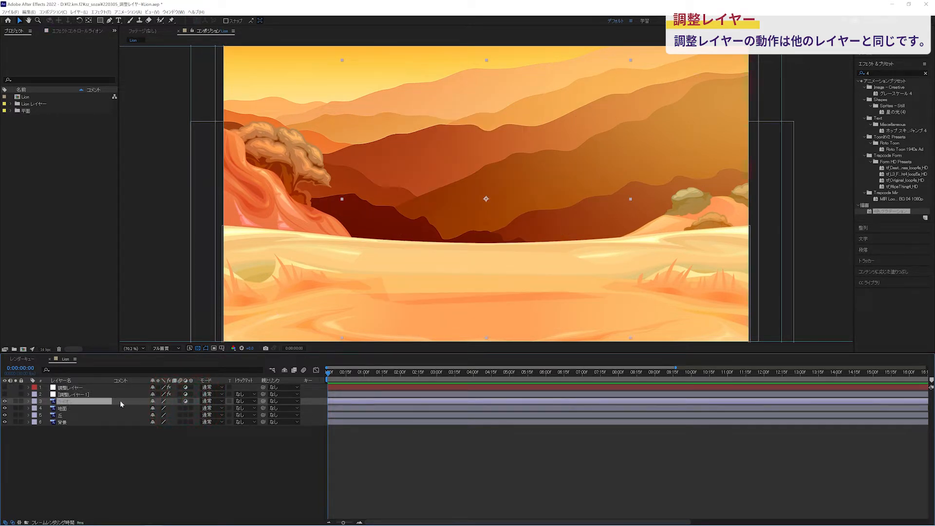
click(100, 11)
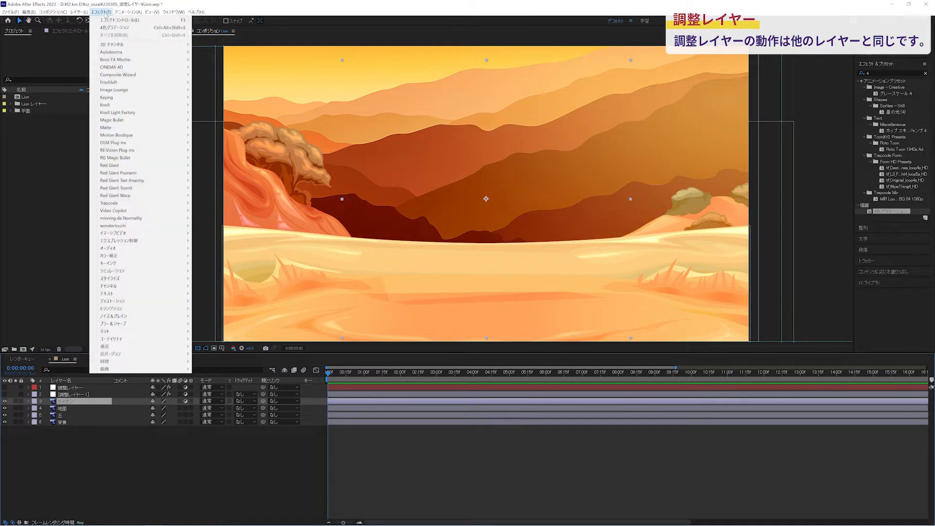
mouse_move(123, 370)
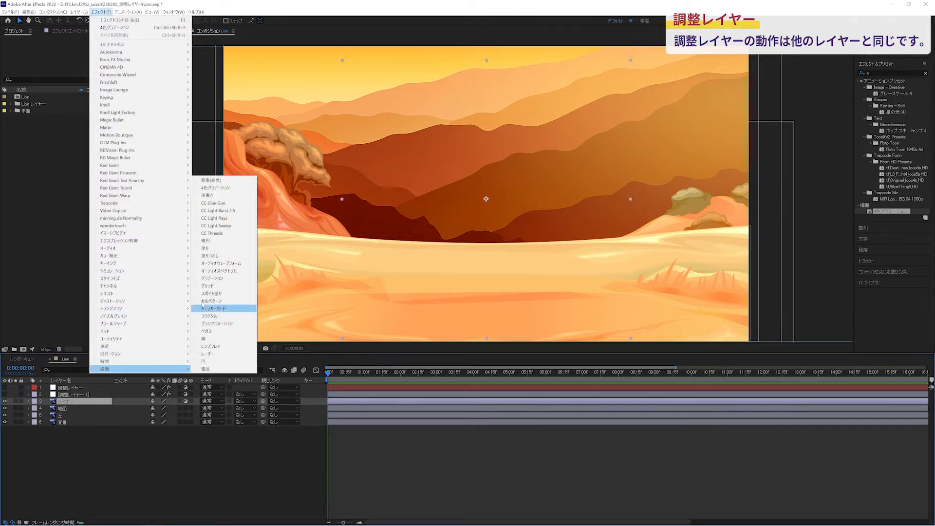
click(199, 188)
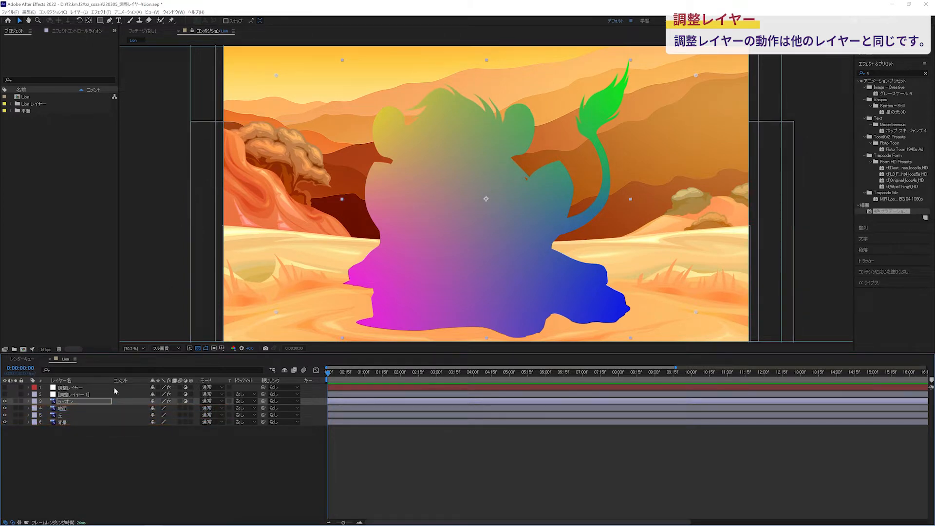
Step: Shift the ライオン layer slightly up and to the left in the composition, and draw a shape mask across its body
click(99, 403)
drag(429, 275, 425, 223)
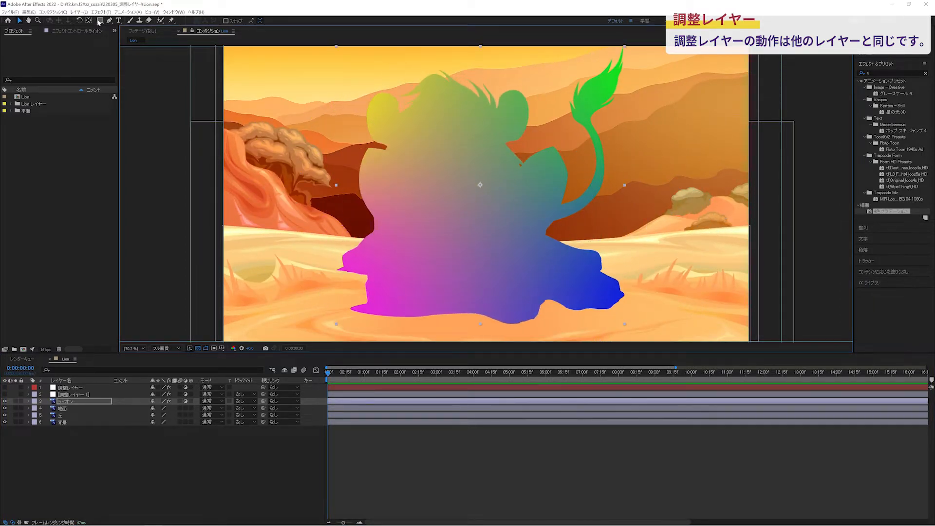
drag(100, 20, 119, 21)
drag(307, 124, 511, 283)
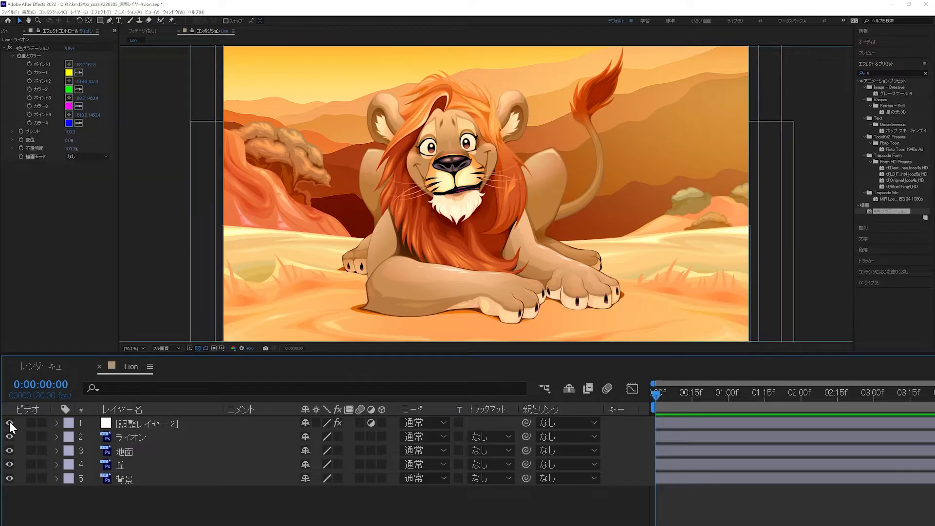
Step: Show 調整レイヤー 2 and toggle its visibility off and on to compare the image with and without the gradient
click(10, 423)
click(132, 423)
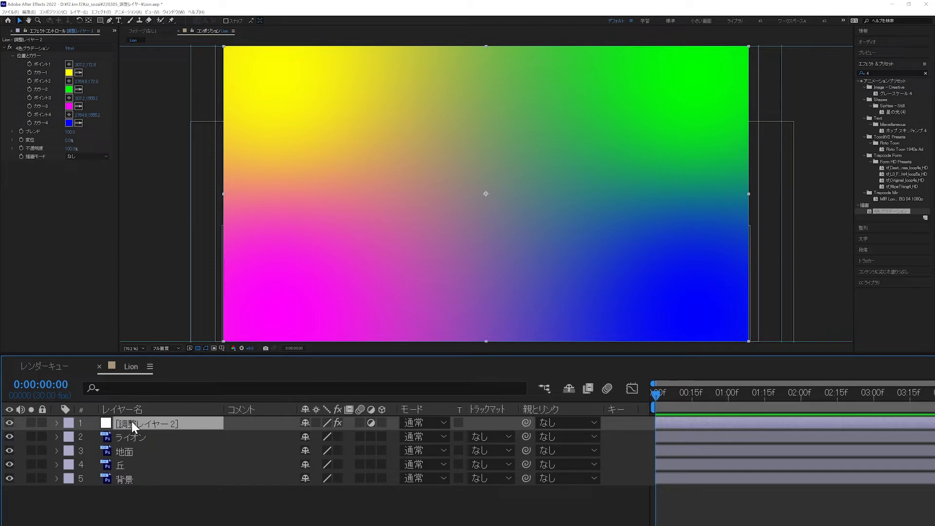
click(8, 423)
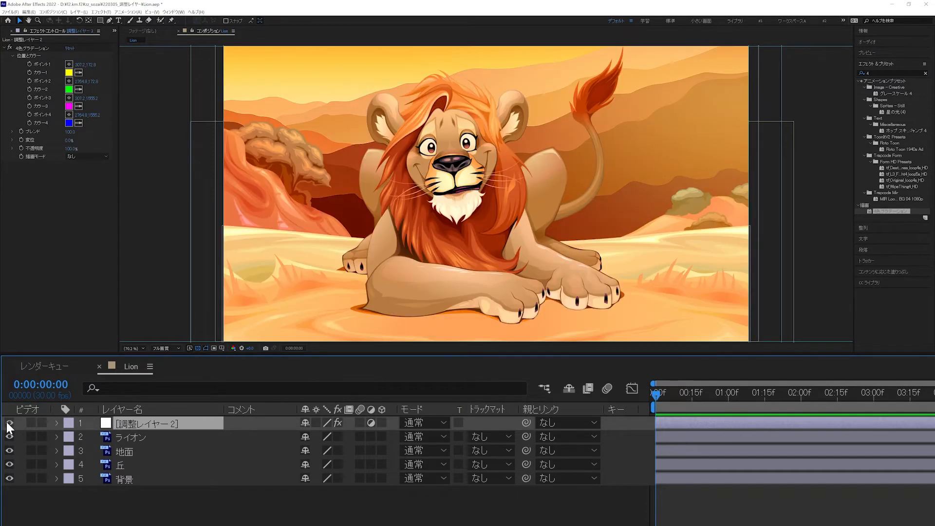
click(8, 422)
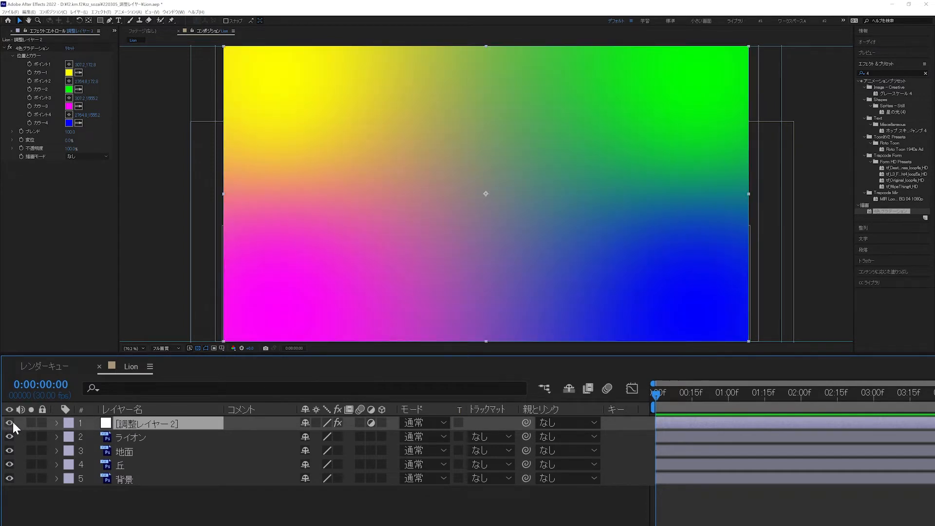
Step: Precompose 調整レイヤー 2, ライオン and 地面 together, moving all attributes into the new composition
ctrl+click(153, 437)
ctrl+click(153, 453)
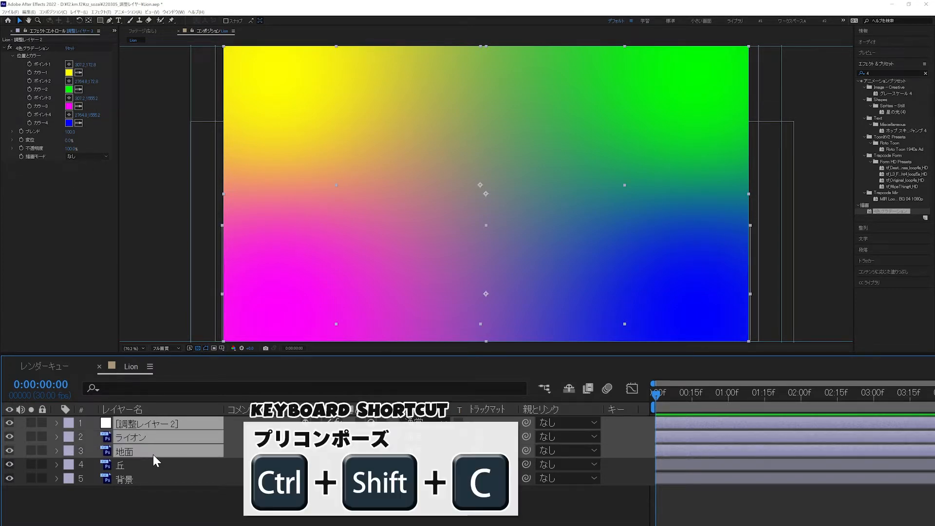
key(ctrl+shift+c)
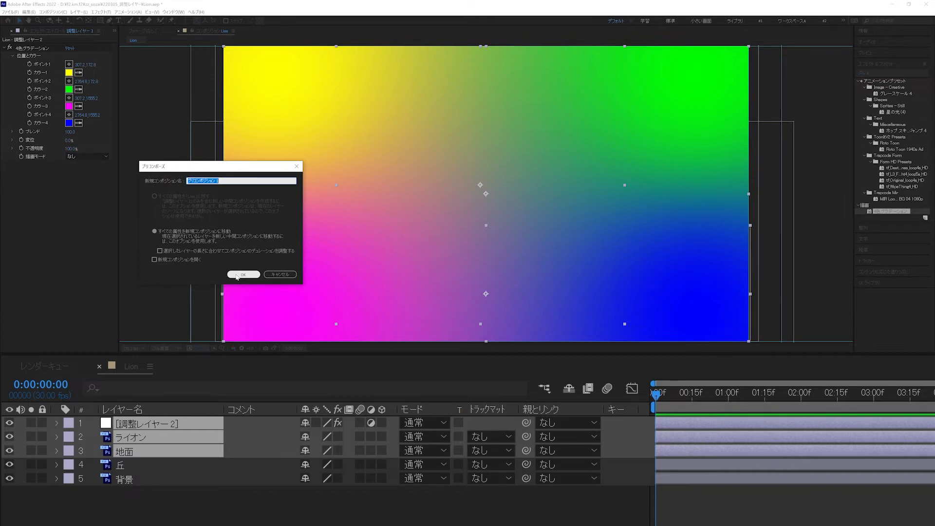
click(243, 274)
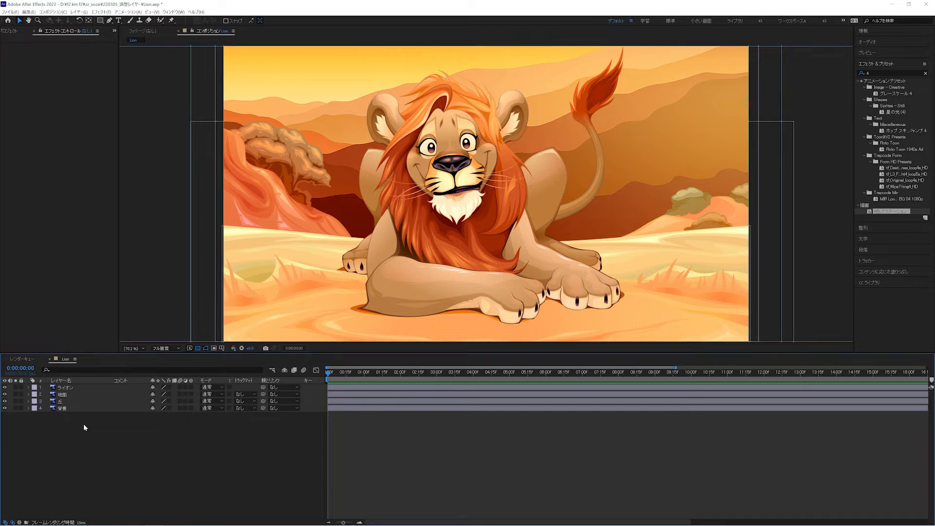
Step: Add a new adjustment layer above ライオン and apply the Gaussian blur effect to it
key(ctrl+alt+y)
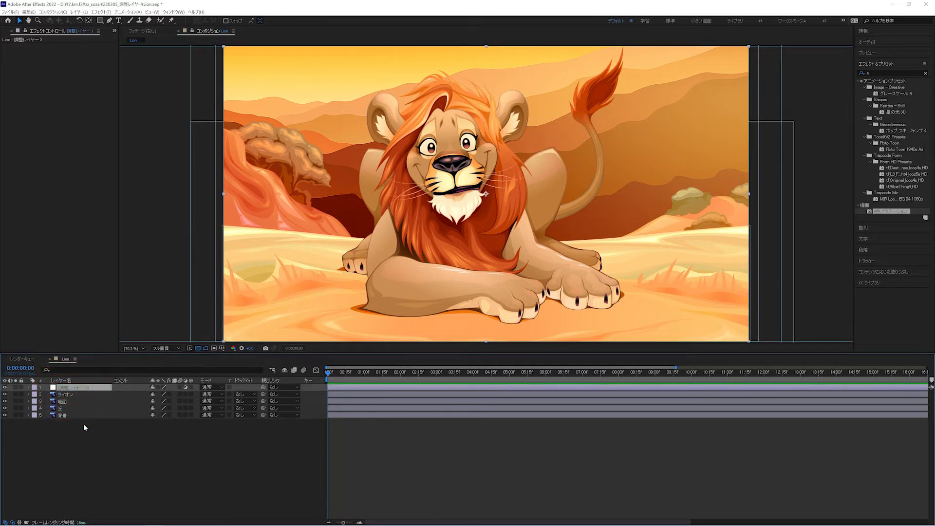
click(101, 12)
mouse_move(115, 323)
click(214, 376)
Step: Set the adjustment layer's blur amount to 40 and turn on repeating of edge pixels
click(72, 57)
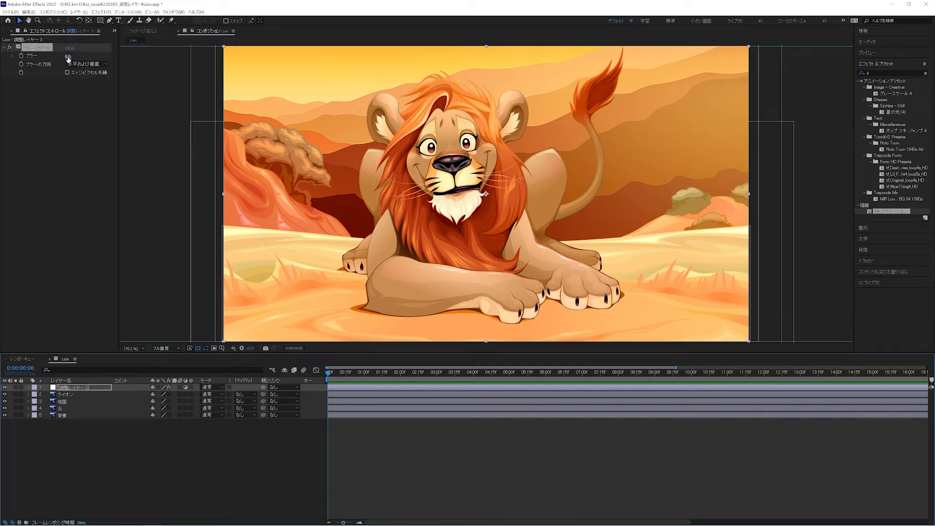
text(40)
key(Return)
click(68, 72)
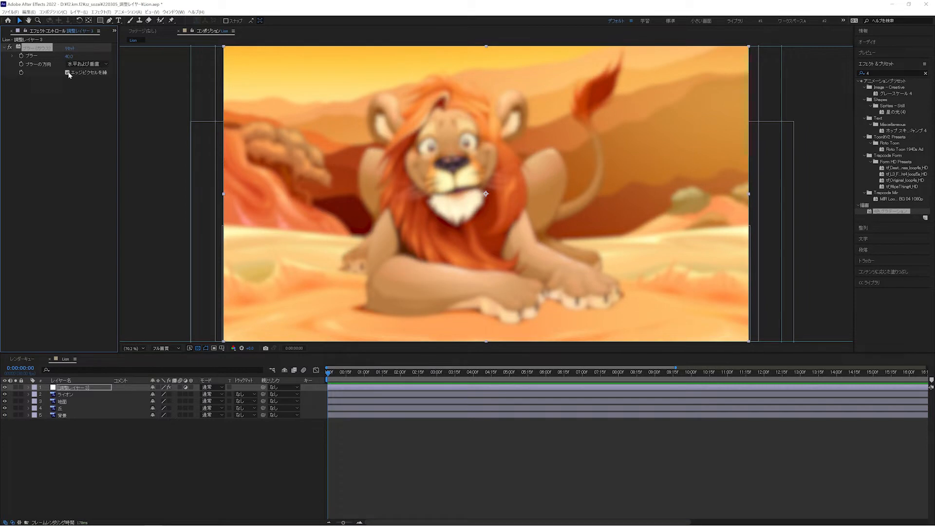
Step: Set the blurred adjustment layer's blending mode to 比較 (明)
click(212, 390)
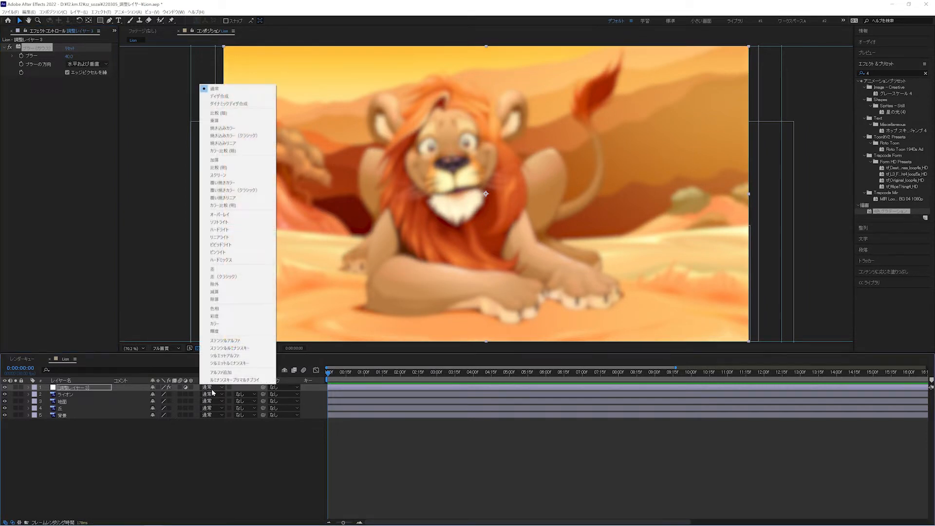
click(210, 168)
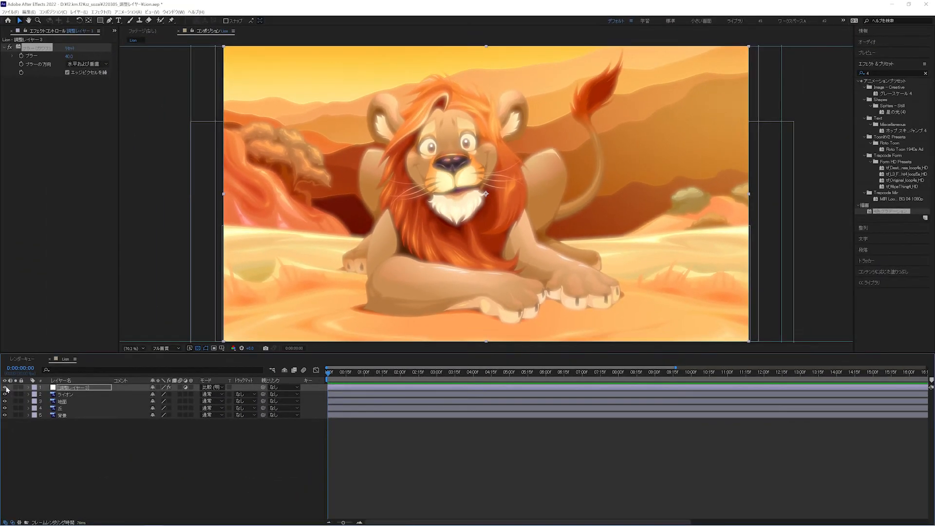
Step: Compare the image with the blurred adjustment layer hidden and shown
click(6, 387)
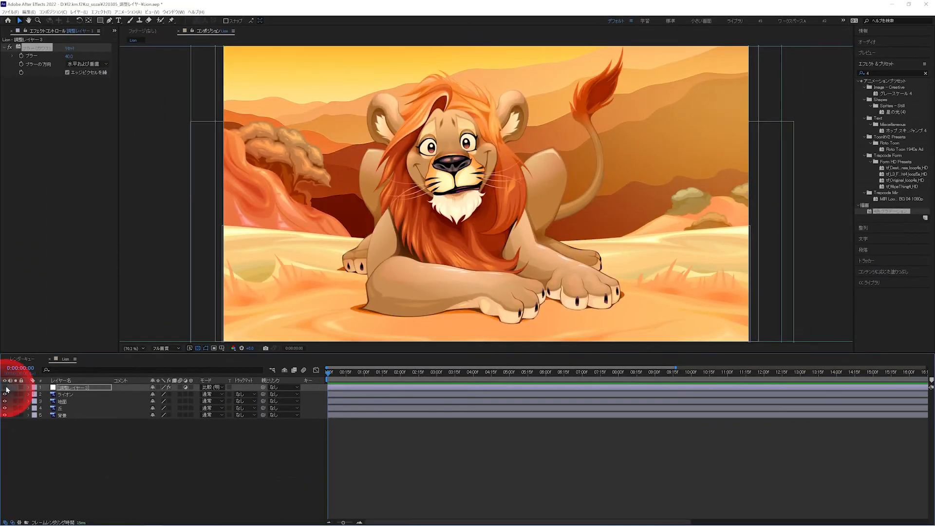
click(6, 388)
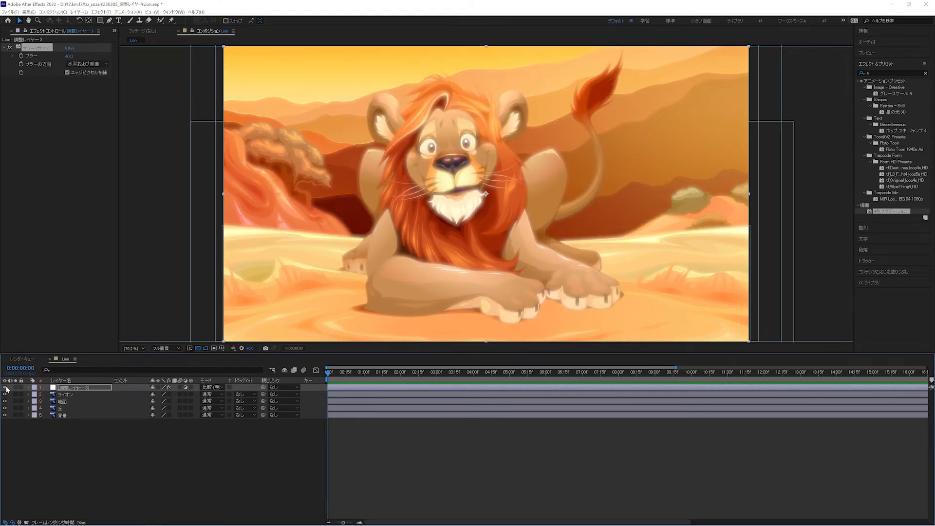
click(5, 388)
click(5, 387)
Step: Undo the adjustment layer's blending mode change and set the mode to 比較 (明) again
key(ctrl+z)
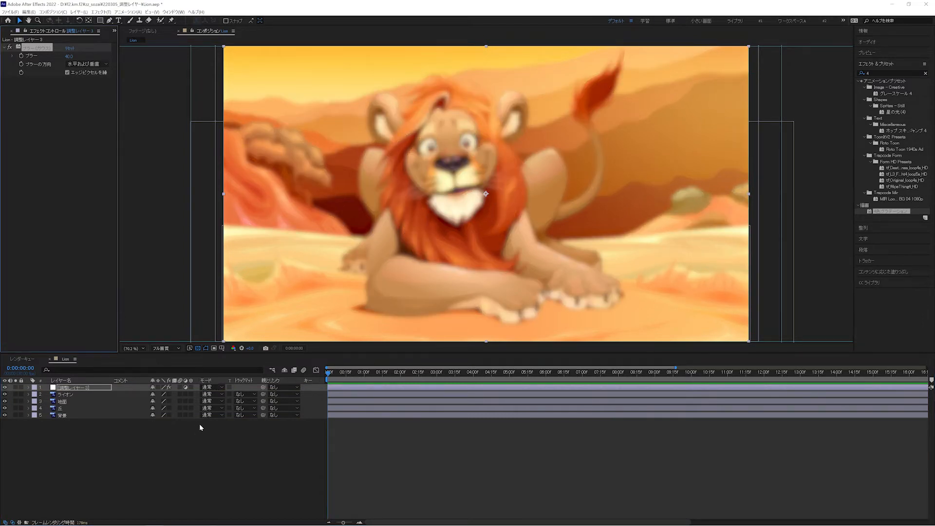
click(211, 388)
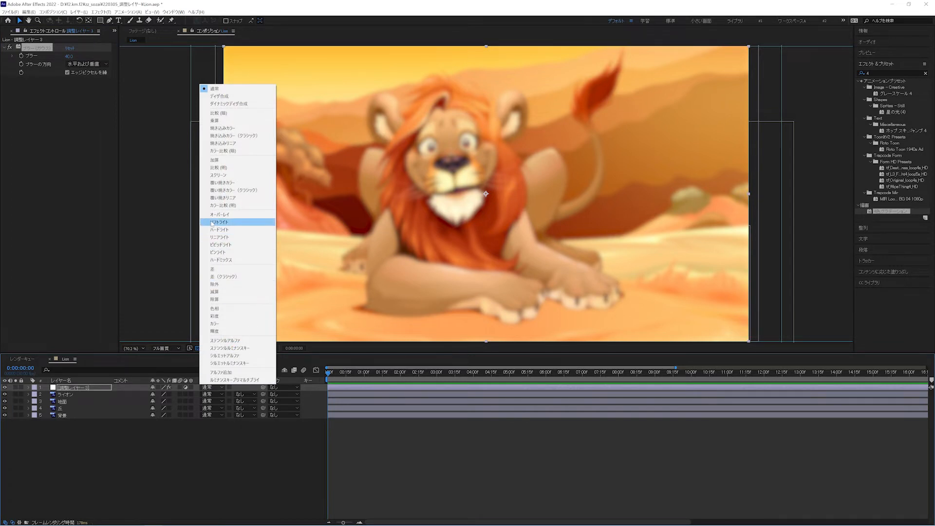
click(212, 167)
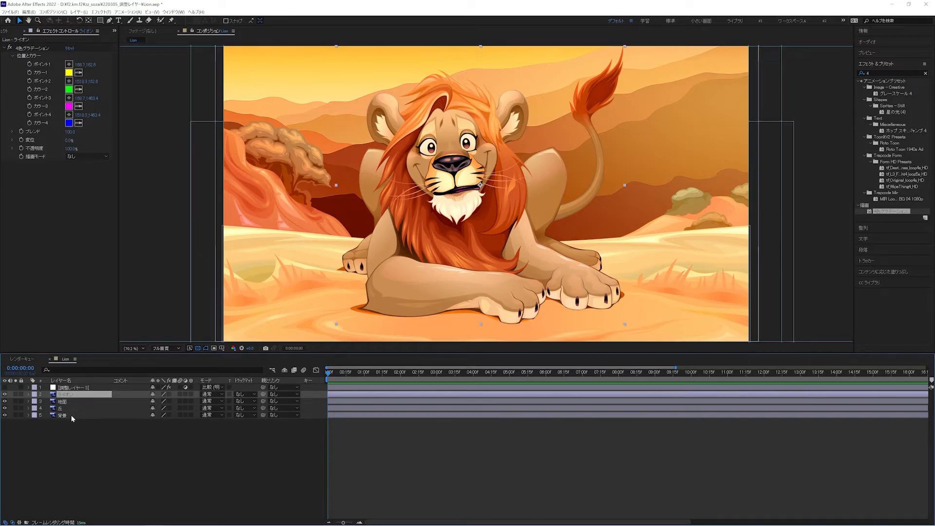
Step: Precompose the layers from ライオン to 背景 together and duplicate the resulting precomposition
shift+click(73, 417)
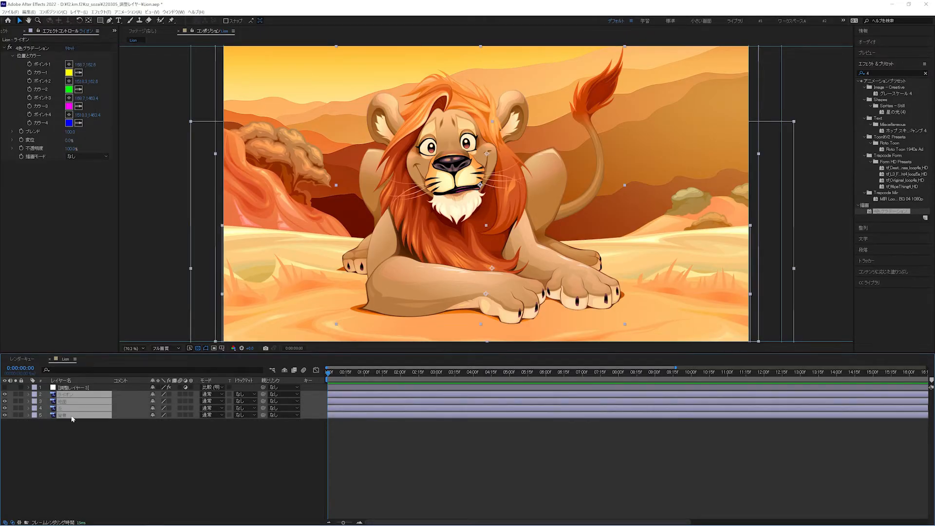
key(ctrl+shift+c)
click(242, 276)
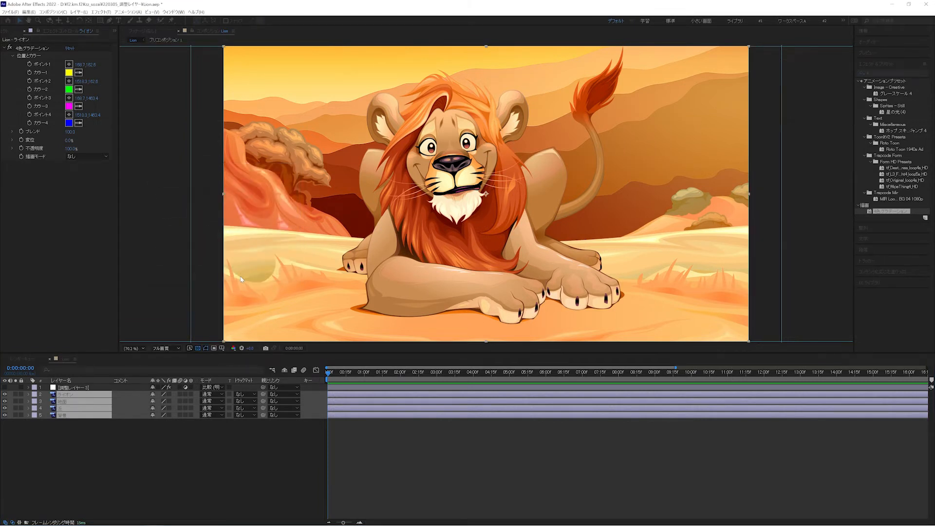
key(ctrl+d)
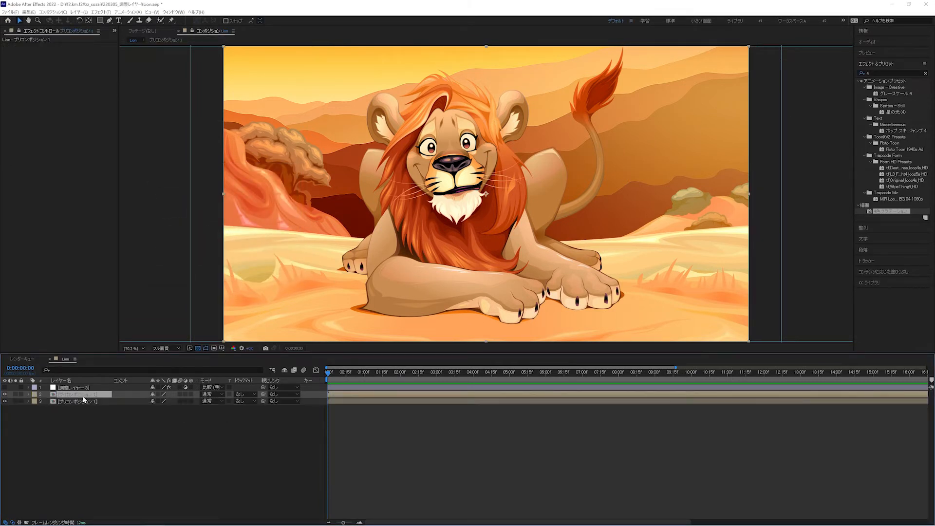
Step: Apply a Gaussian blur of 40 to the upper precomposition and set its blending mode to 比較 (明)
click(101, 11)
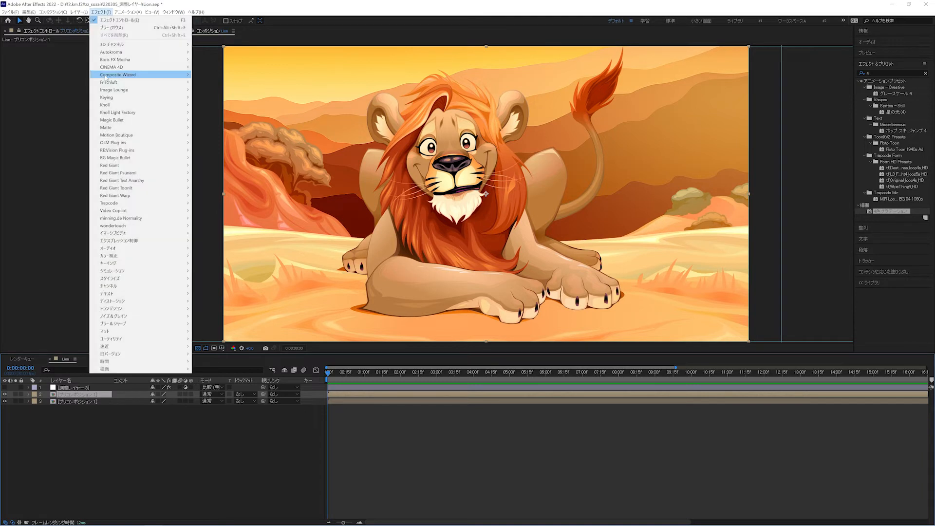
mouse_move(141, 324)
click(212, 376)
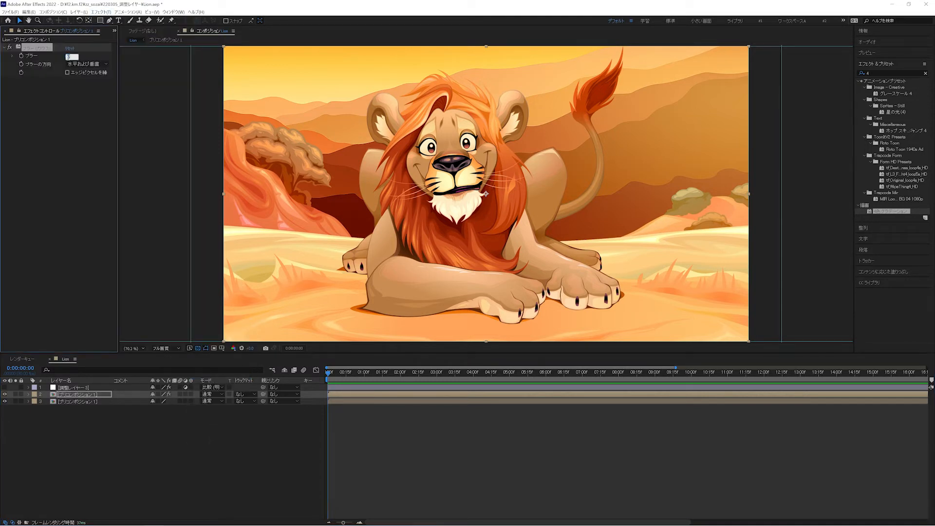
drag(68, 56, 80, 56)
click(209, 395)
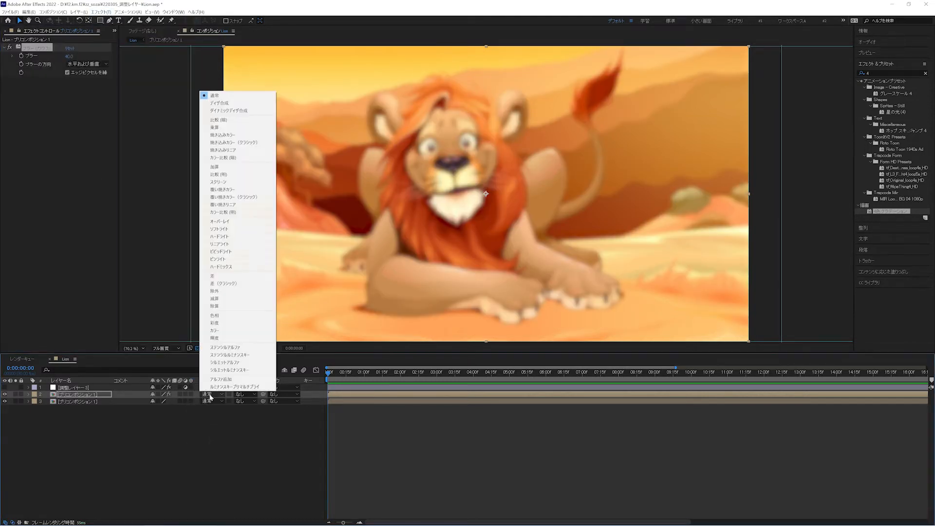
click(209, 174)
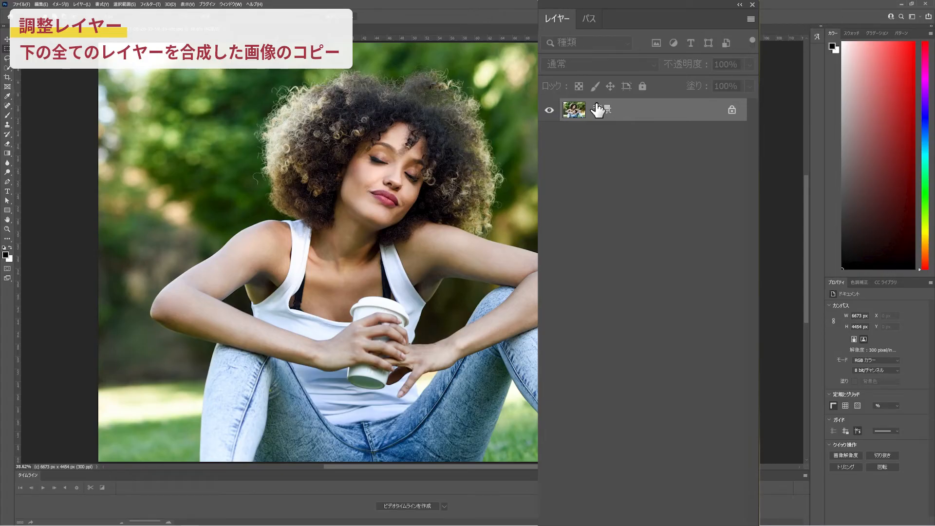
Step: In Photoshop, convert the locked 背景 into a normal layer and duplicate it, with レイヤー 0 selected on top
double_click(599, 110)
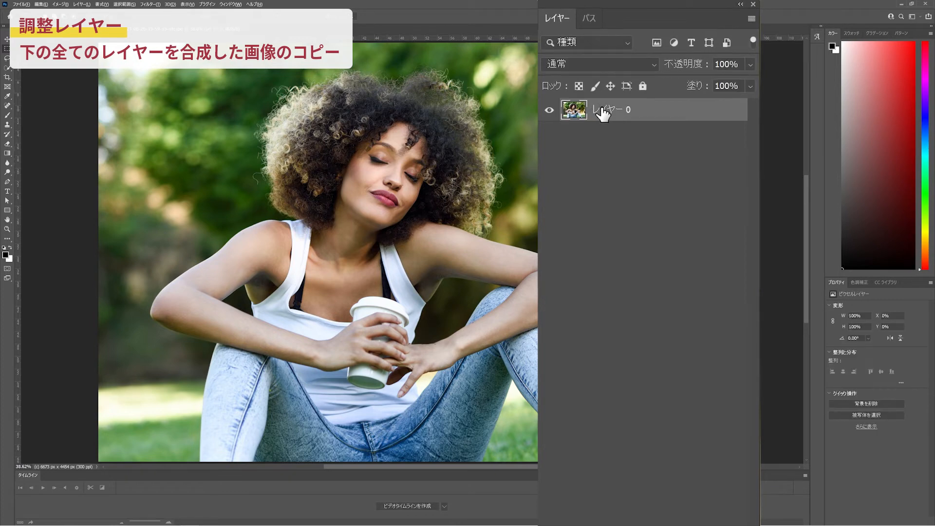
key(ctrl+j)
click(602, 110)
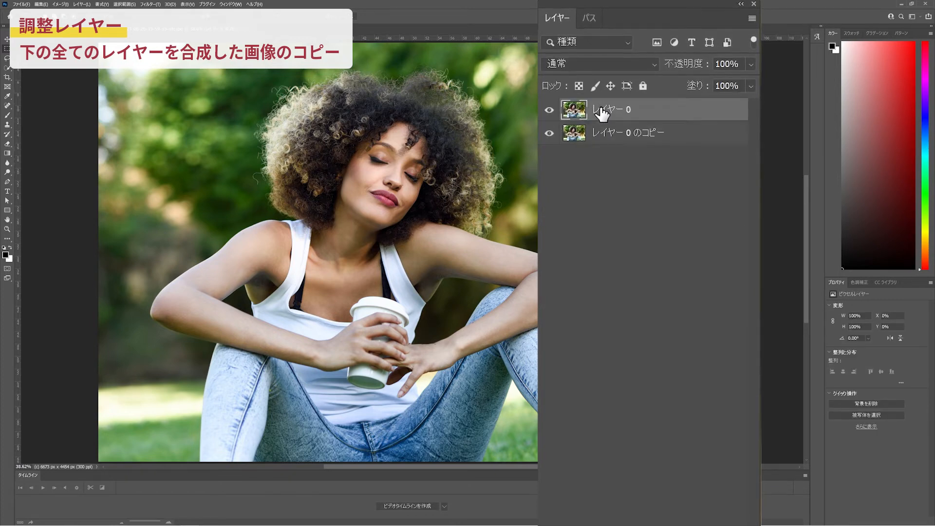
Step: Try the スクリーン blending mode on レイヤー 0 and change it to オーバーレイ
click(591, 63)
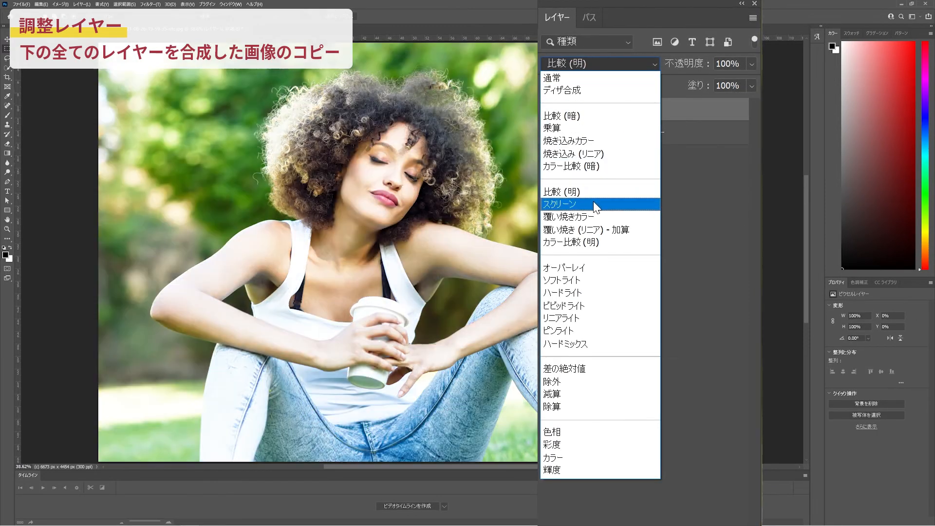
click(594, 203)
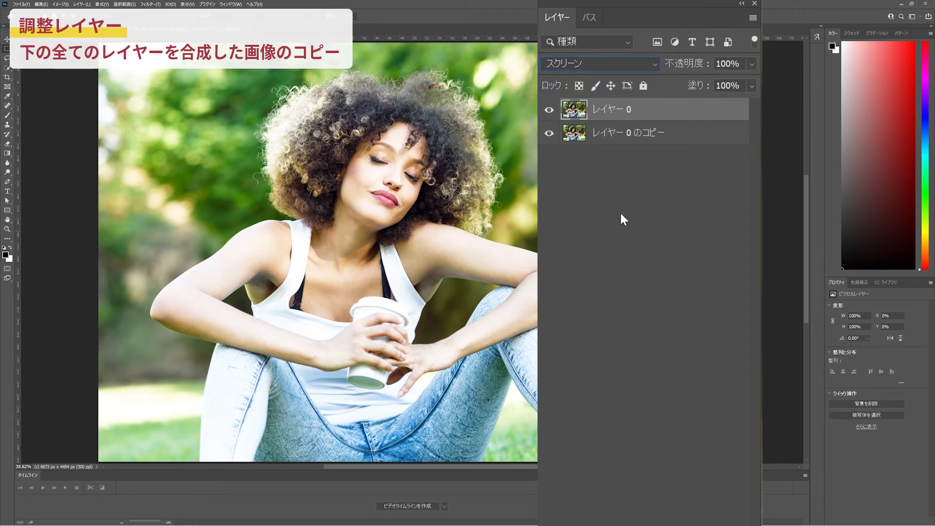
click(573, 65)
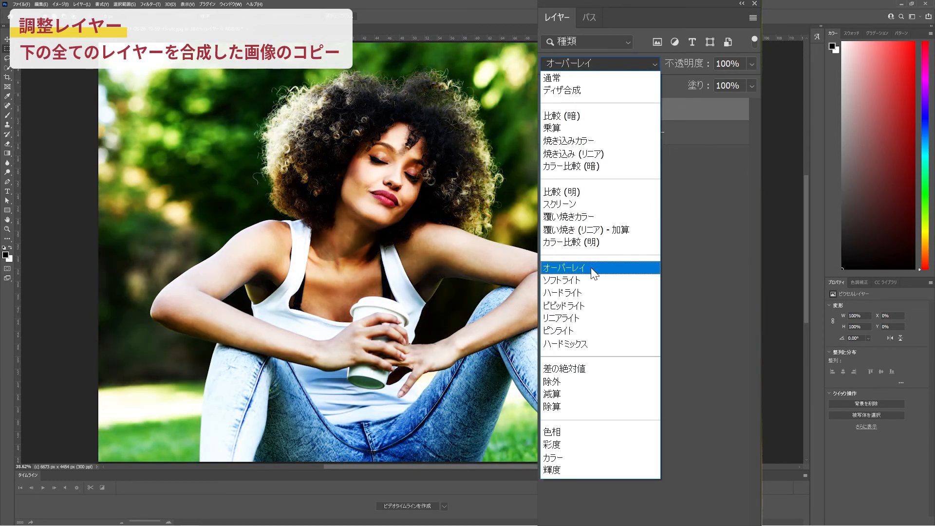
click(591, 268)
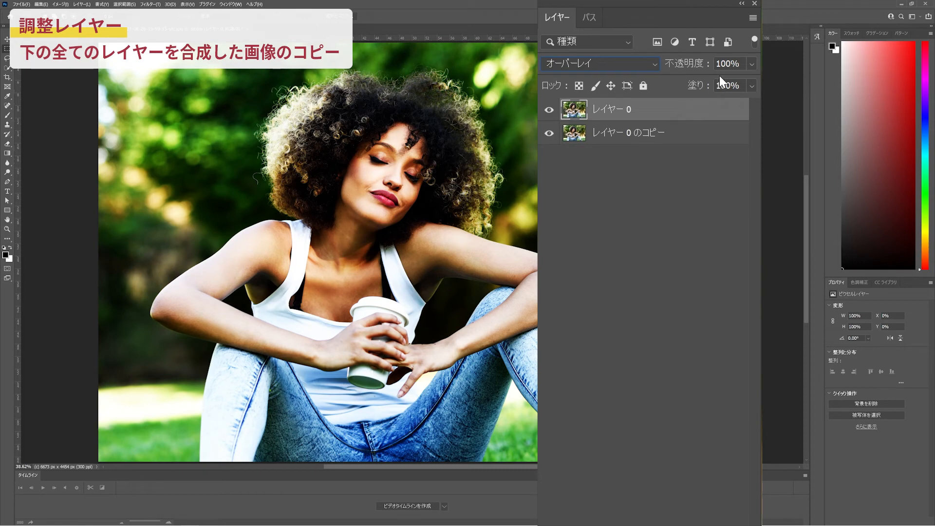
Step: Try different opacity levels on レイヤー 0 and compare the photo with that layer hidden and shown
click(750, 65)
mouse_move(725, 82)
mouse_down()
mouse_move(696, 82)
mouse_move(728, 80)
mouse_up()
click(550, 110)
click(551, 110)
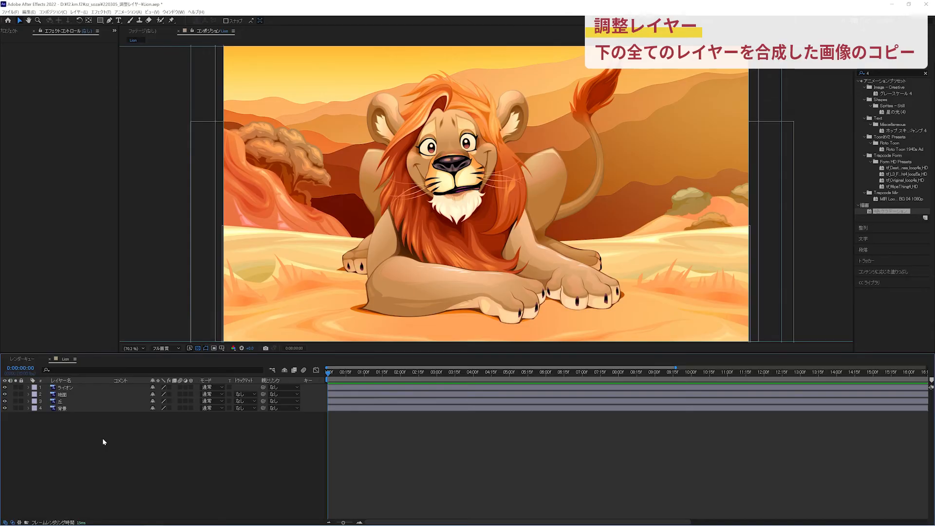
Step: Back in After Effects, add a new adjustment layer above ライオン and set its blending mode to スクリーン
key(ctrl+alt+y)
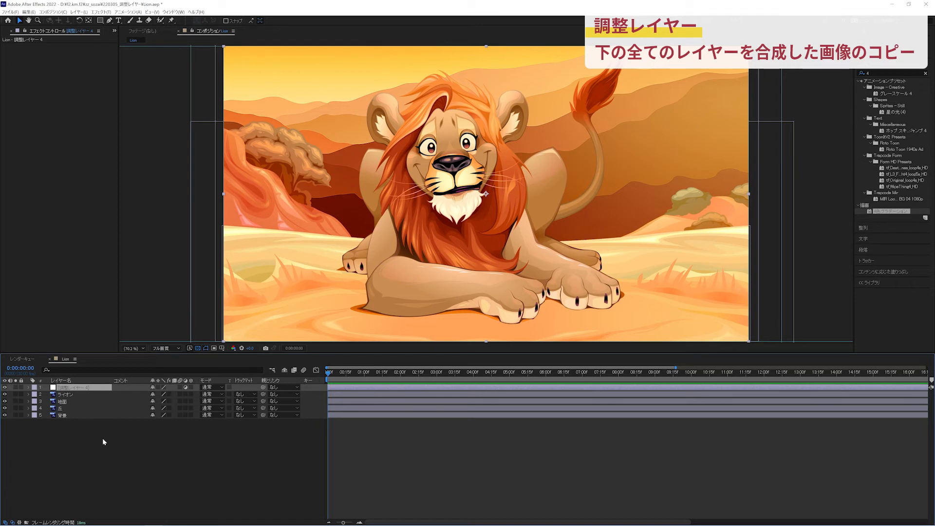
click(207, 388)
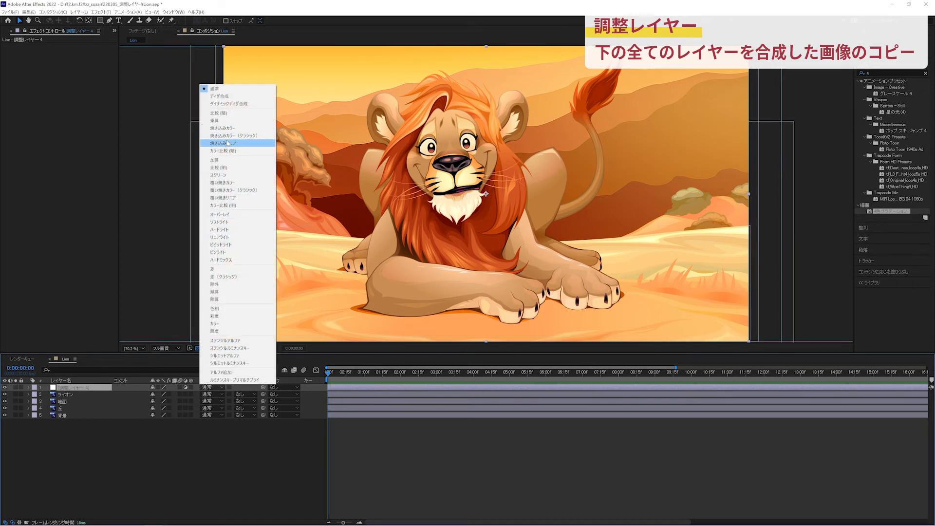
click(232, 175)
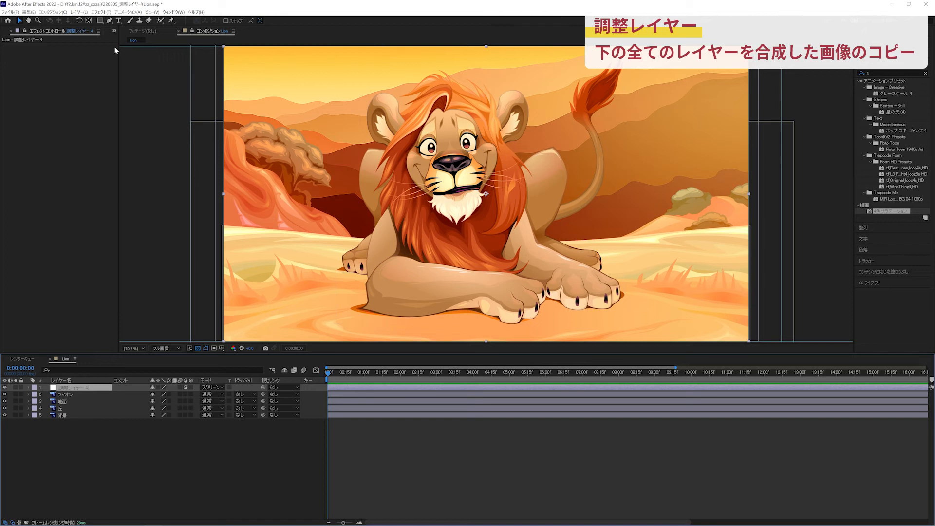
Step: Apply the Gaussian blur effect to the new adjustment layer
click(100, 12)
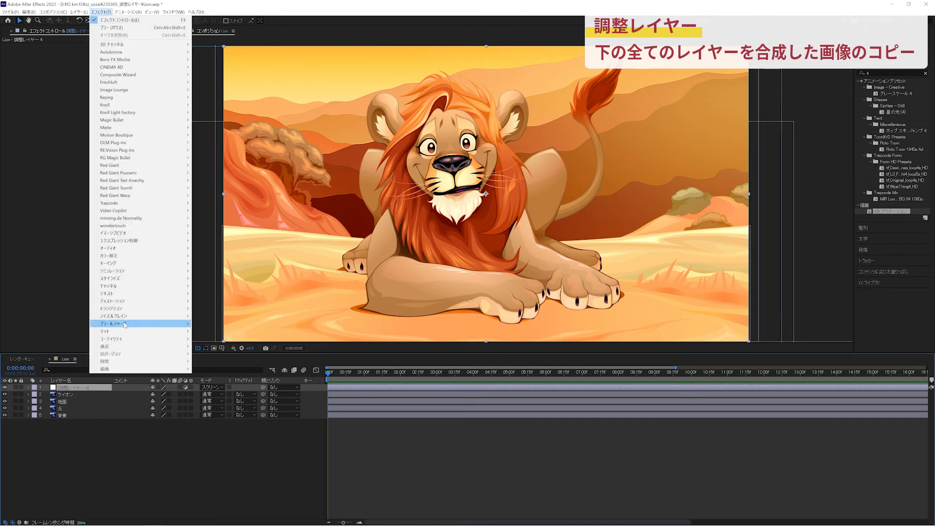
mouse_move(125, 324)
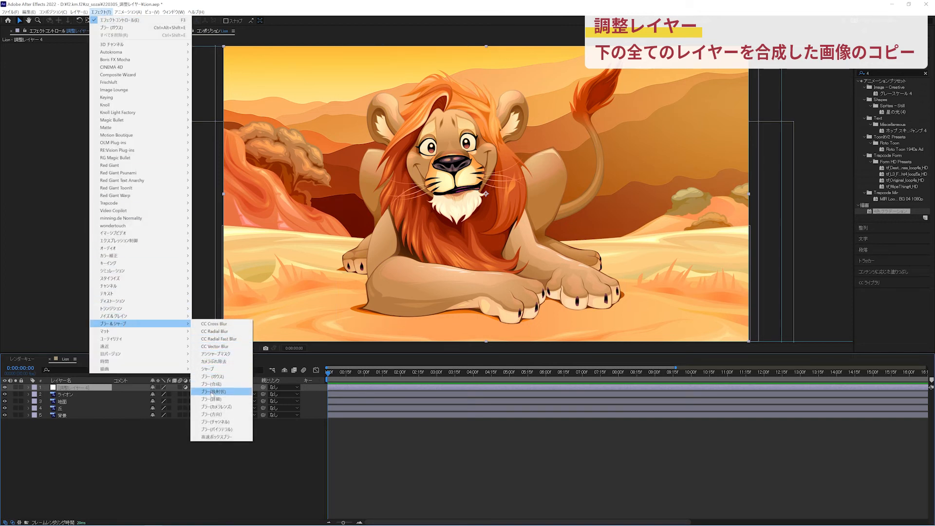
click(211, 377)
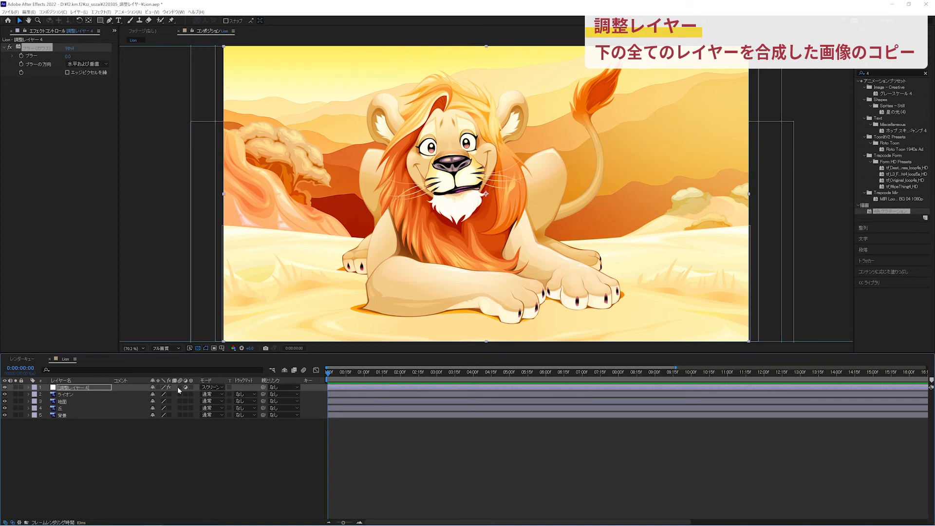
Step: Reveal the adjustment layer's opacity and try varying it, ending at 100%
click(79, 389)
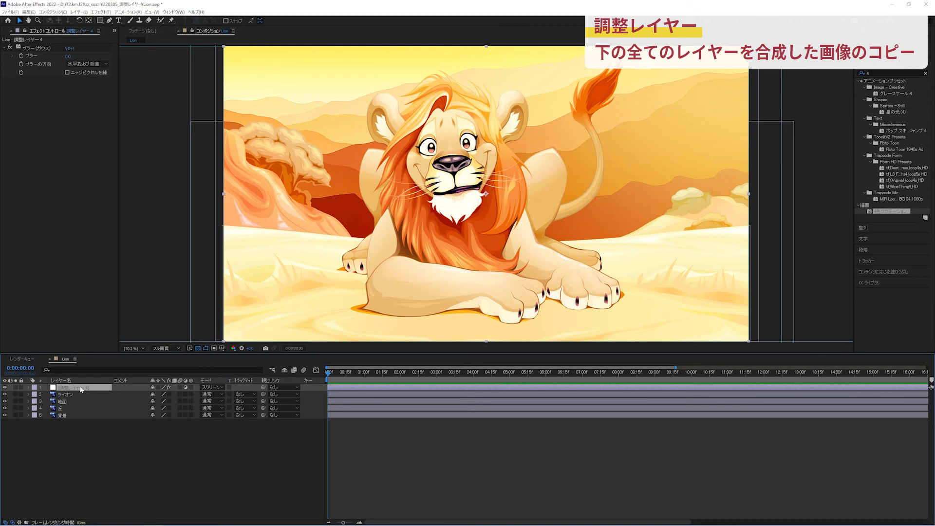
key(t)
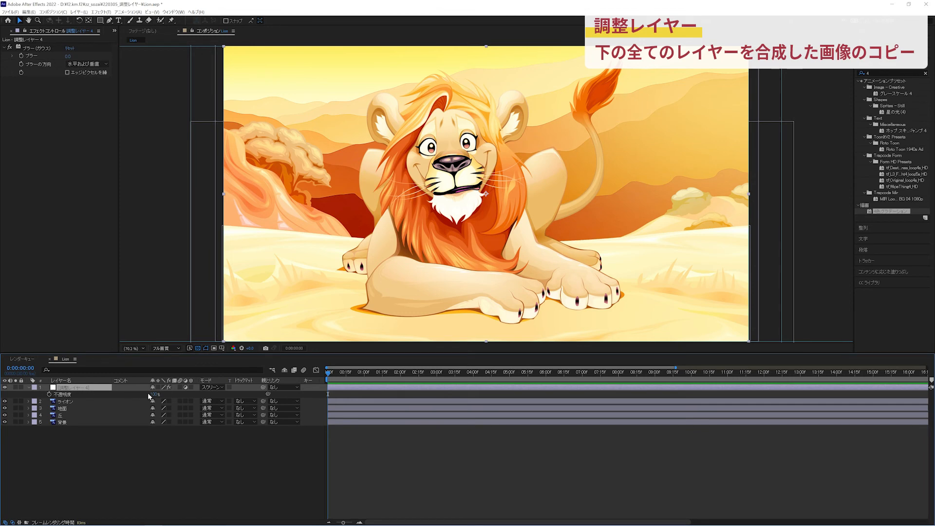
mouse_move(153, 394)
mouse_down()
mouse_move(85, 391)
mouse_move(157, 393)
mouse_up()
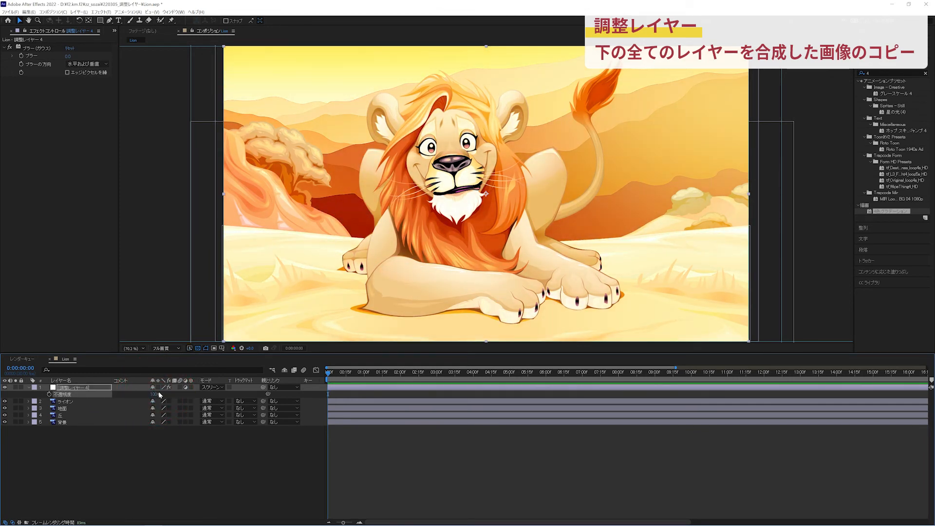
Step: Set the adjustment layer's blending mode to オーバーレイ and try varying its opacity
click(210, 387)
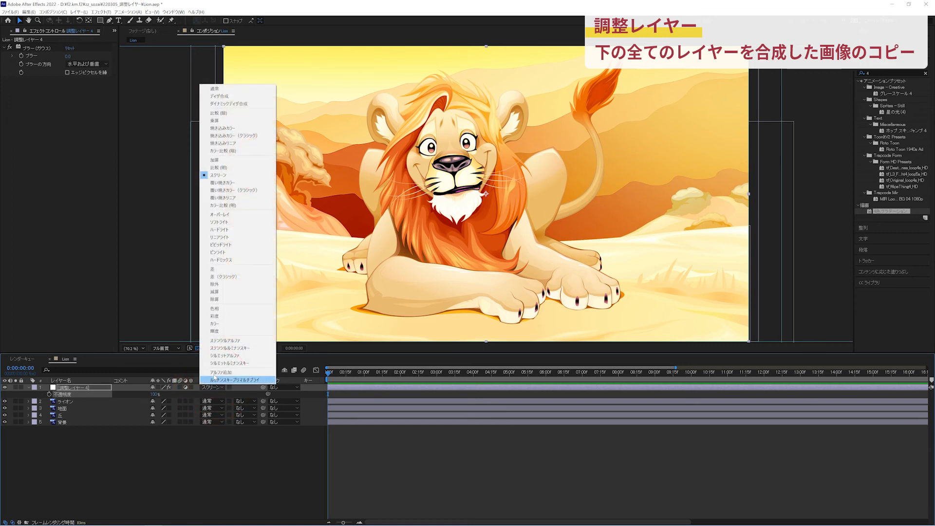
click(211, 215)
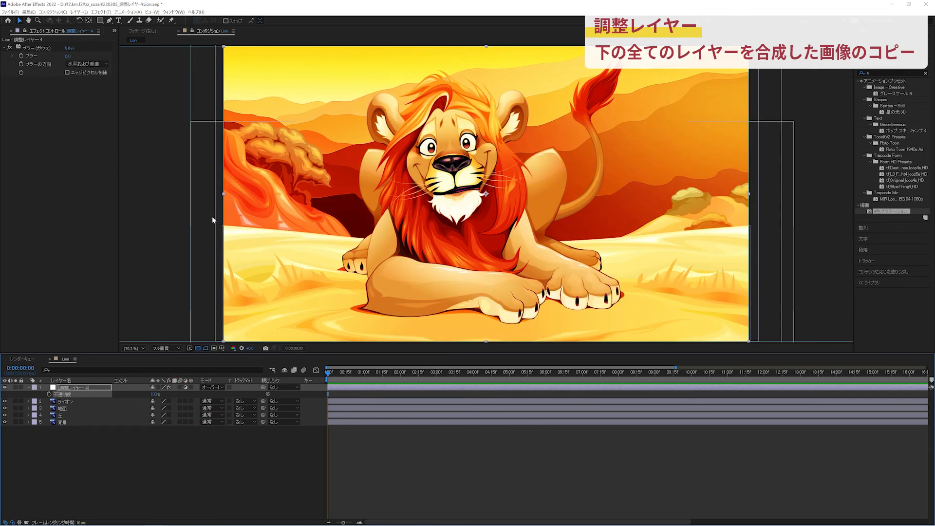
mouse_move(154, 394)
mouse_down()
mouse_move(91, 392)
mouse_move(127, 391)
mouse_up()
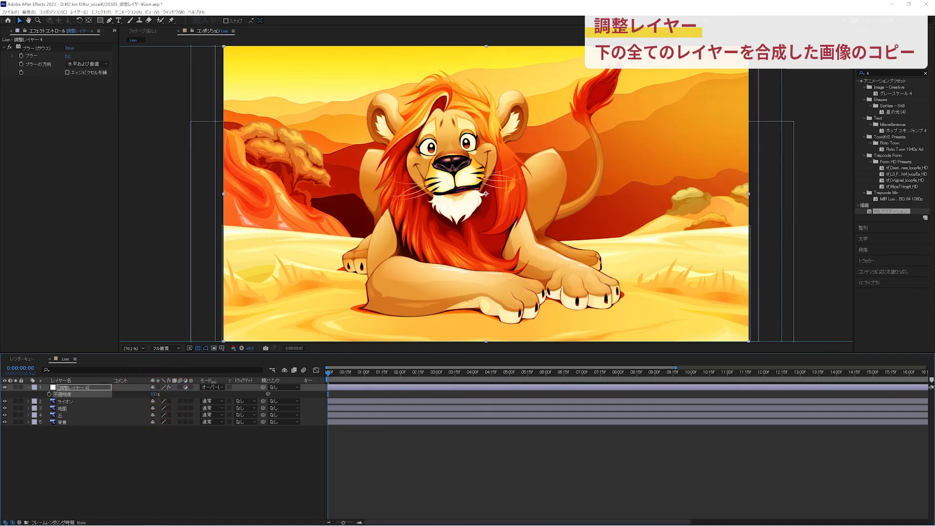
Step: Delete the adjustment layer from the Lion composition
key(Delete)
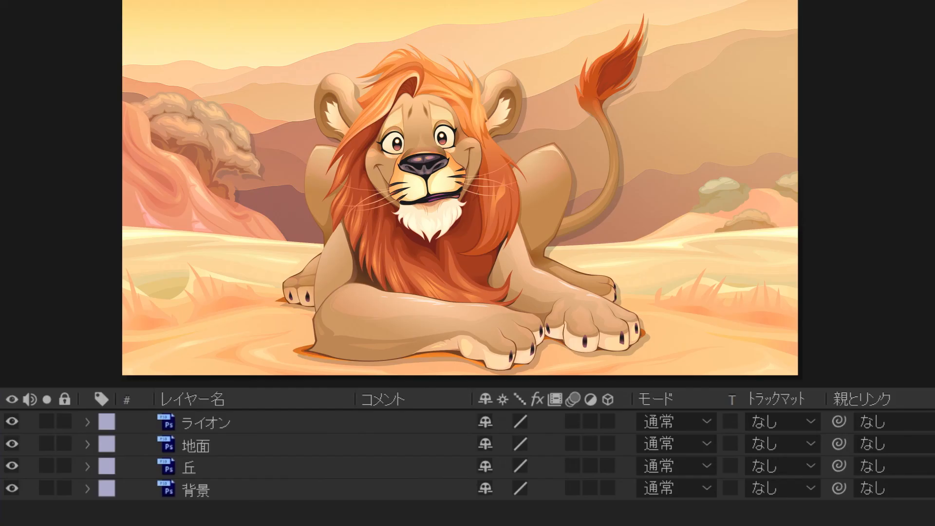